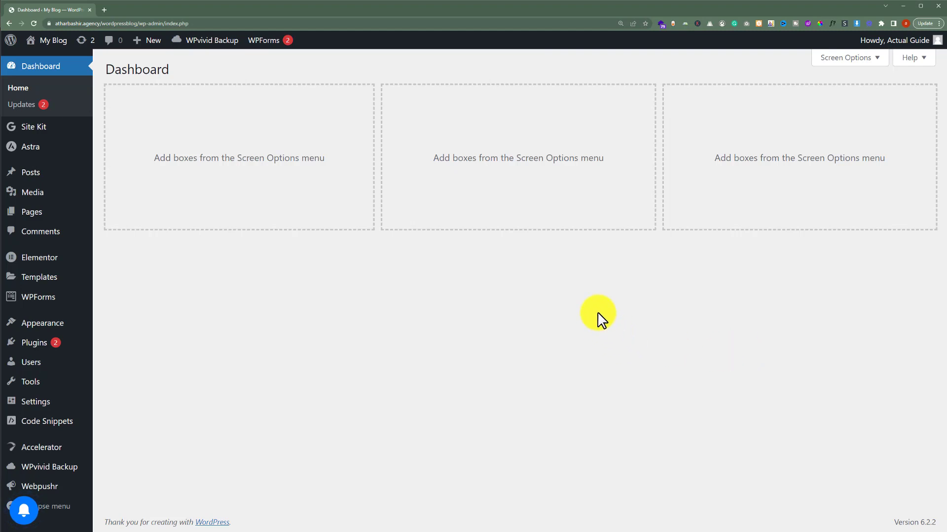
# Search the Add Plugins directory for 'wordfence' to list Wordfence Security first
pyautogui.moveTo(33, 345)
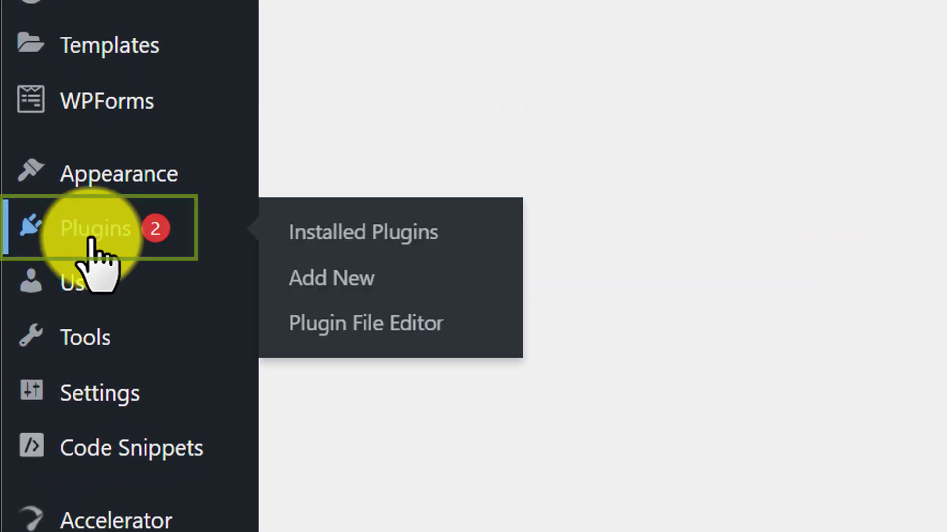
pyautogui.click(329, 281)
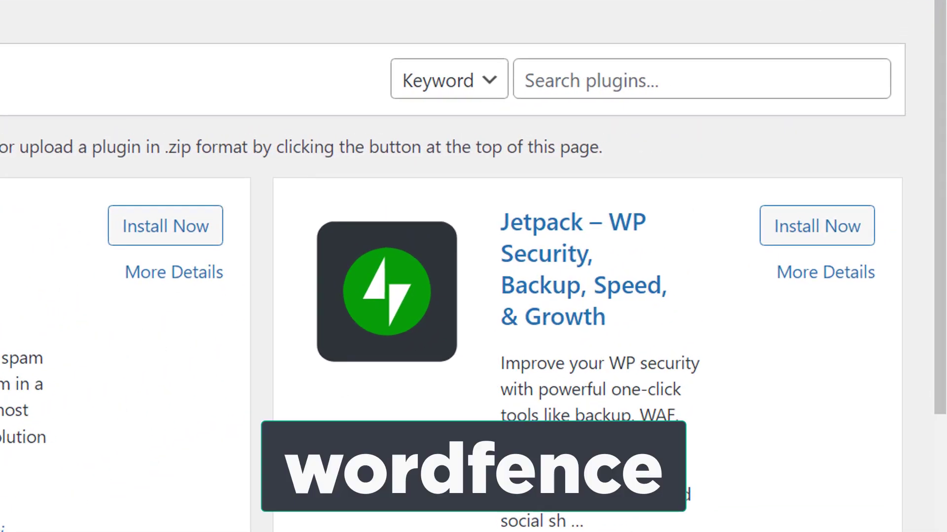
pyautogui.click(730, 78)
pyautogui.write('wordfence')
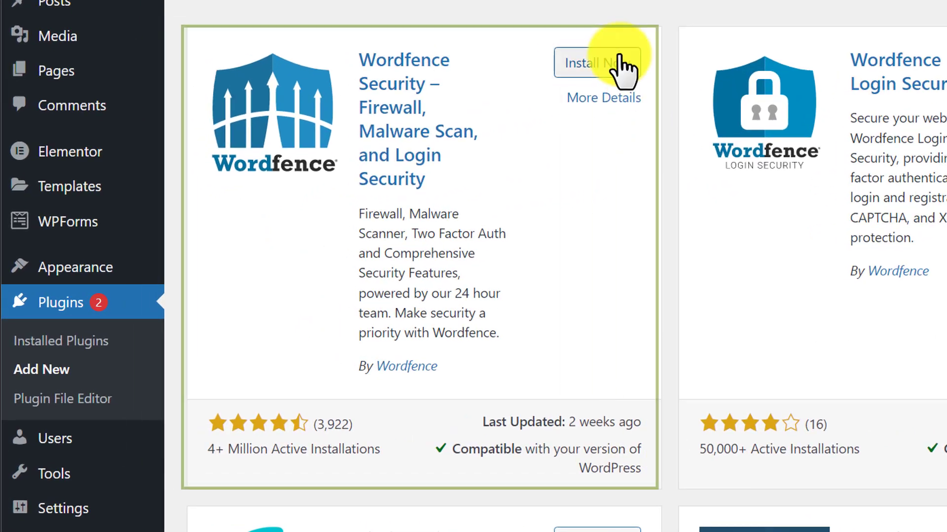
# Install the Wordfence Security plugin from the search results
pyautogui.click(617, 62)
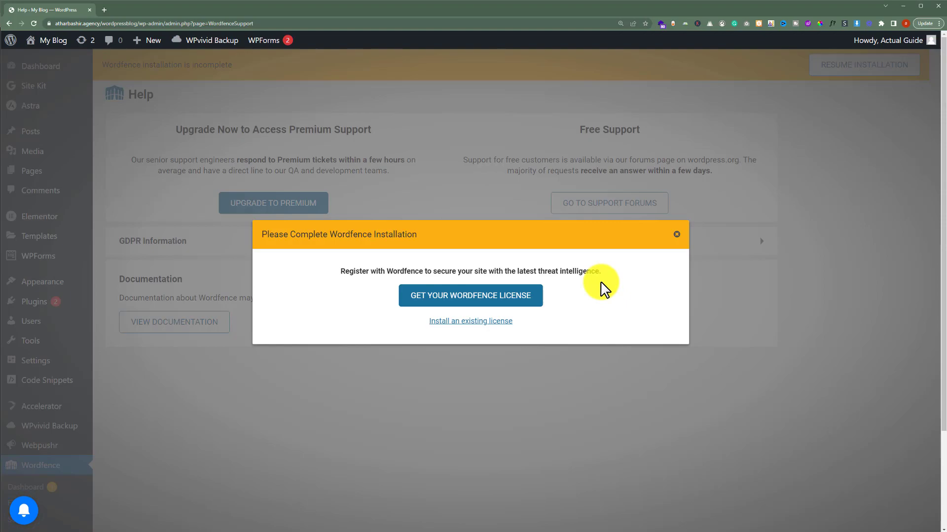
# Choose the free Wordfence license, accepting the 30-day delayed protection
pyautogui.click(486, 295)
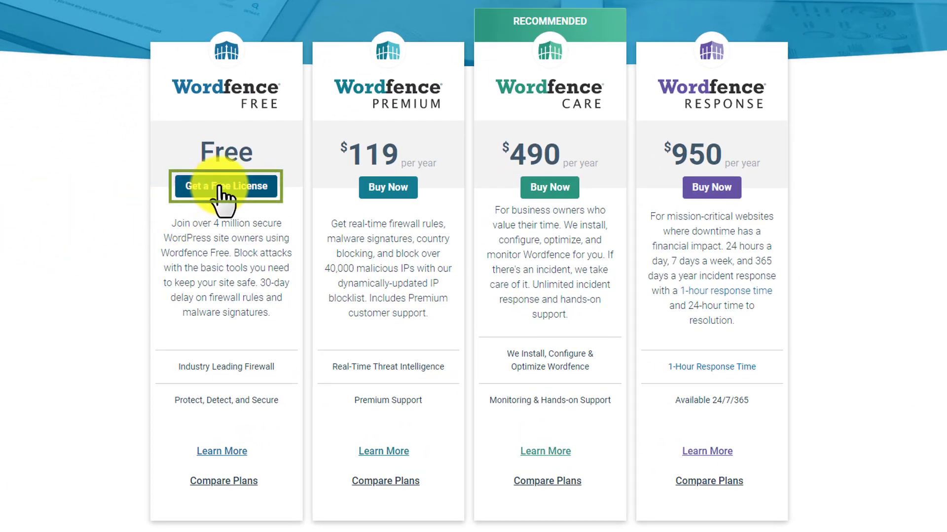
pyautogui.click(220, 190)
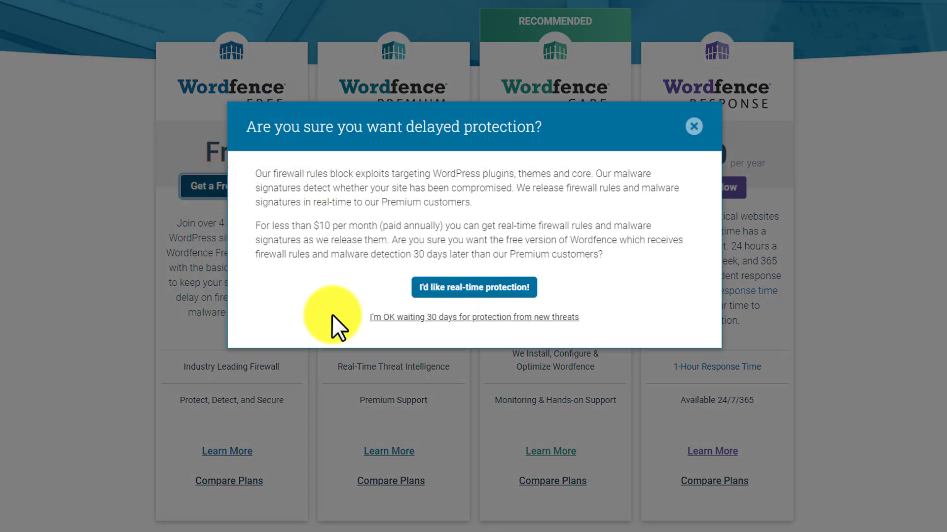
pyautogui.click(414, 317)
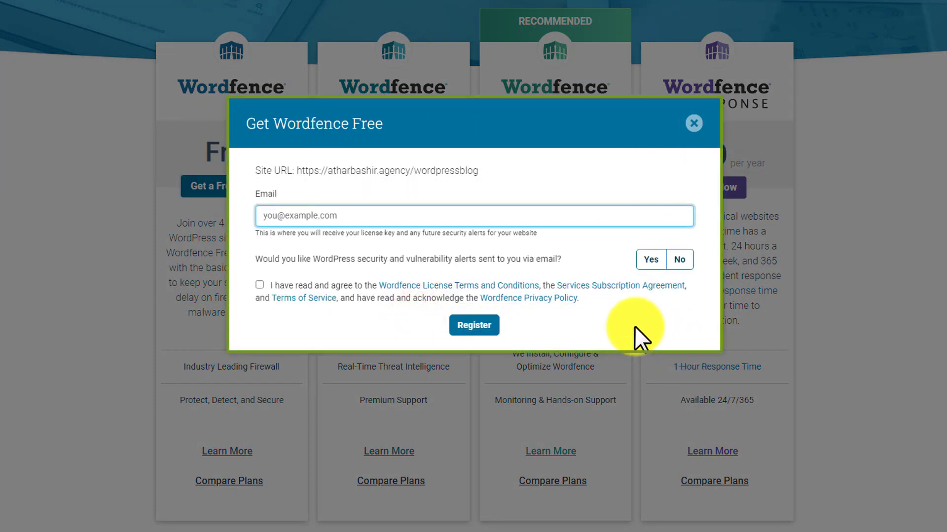
# Fill in the registration e-mail, agree to the terms, decline alert emails, and register
pyautogui.click(354, 213)
pyautogui.click(350, 231)
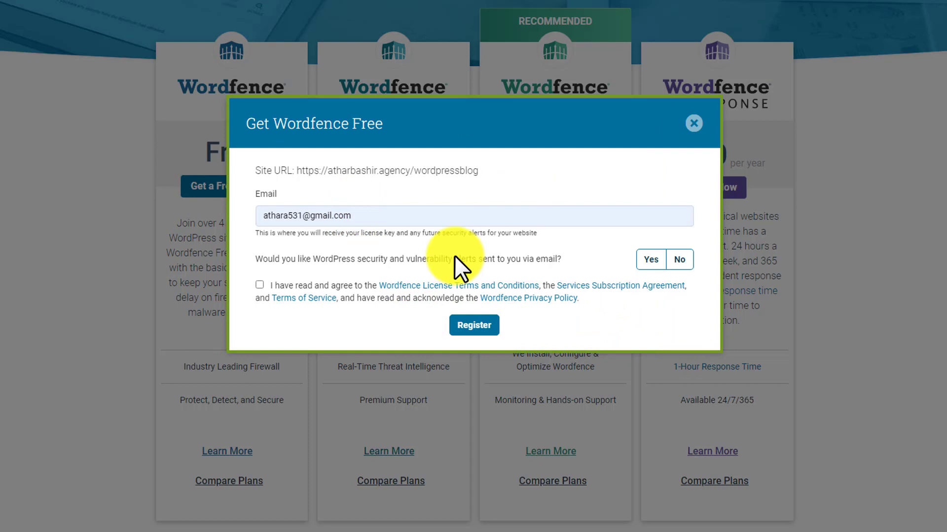
pyautogui.click(260, 285)
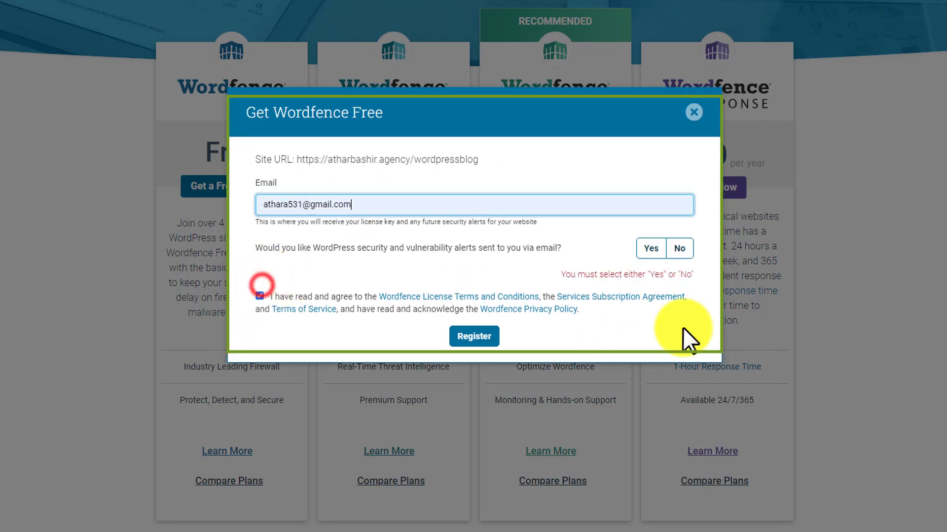
pyautogui.click(684, 249)
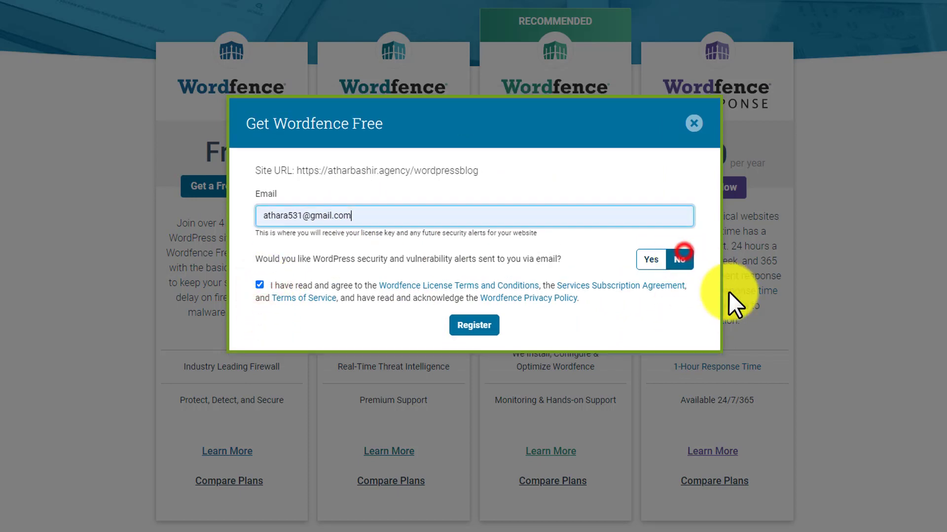
pyautogui.click(472, 323)
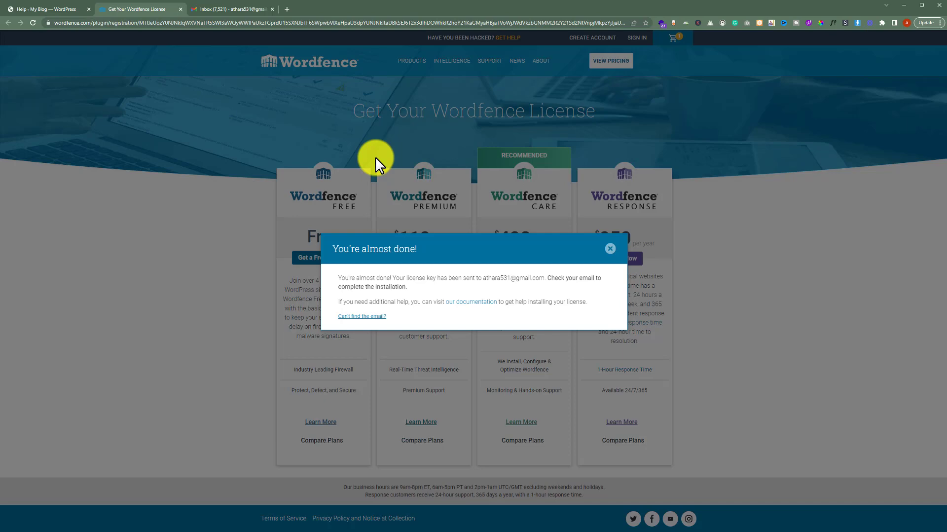
# Copy the license key from the Gmail 'Your Wordfence License' email, then return to WordPress
pyautogui.click(193, 9)
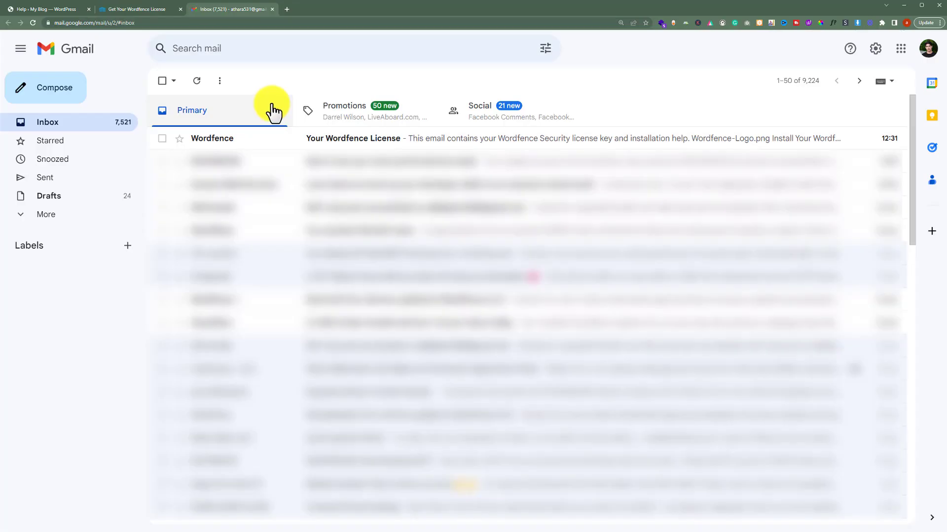
pyautogui.click(290, 140)
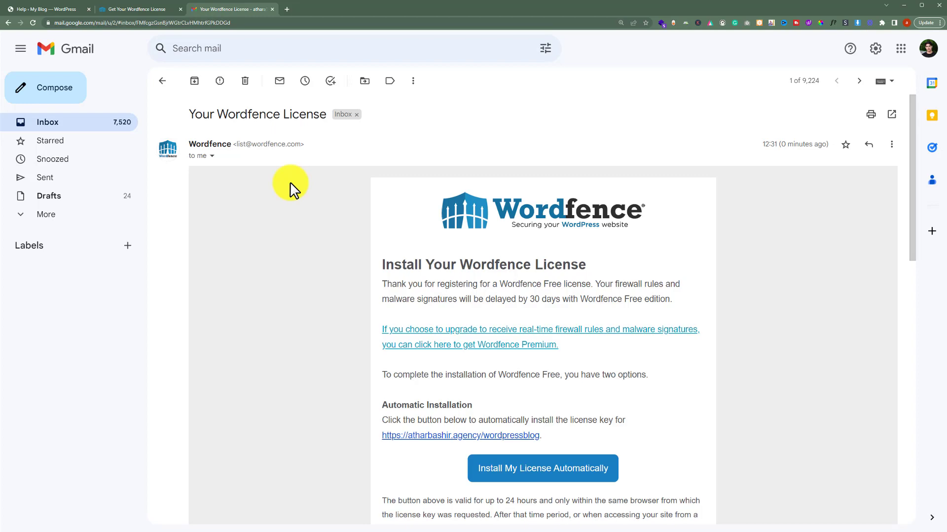
pyautogui.scroll(-4, 291, 184)
pyautogui.scroll(-2, 290, 181)
pyautogui.moveTo(383, 312); pyautogui.dragTo(592, 339)
pyautogui.hotkey('ctrl', 'c')
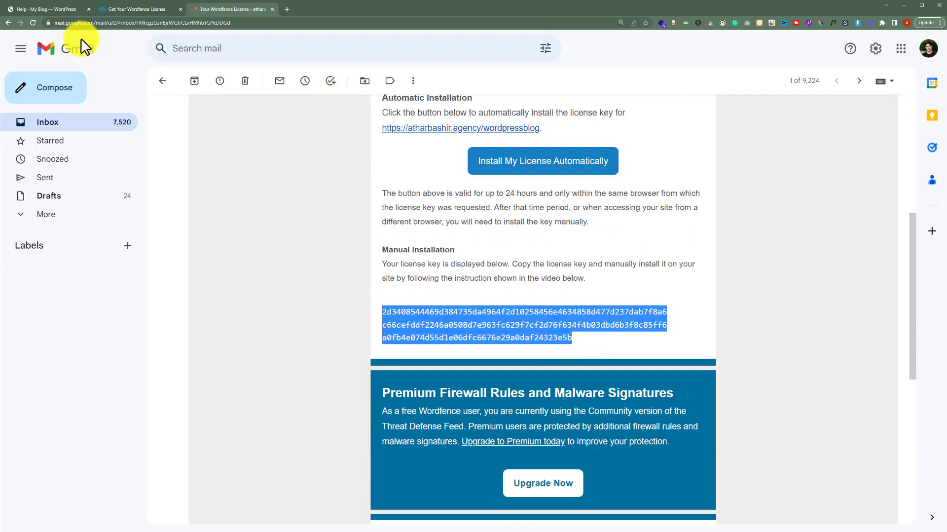
pyautogui.click(56, 9)
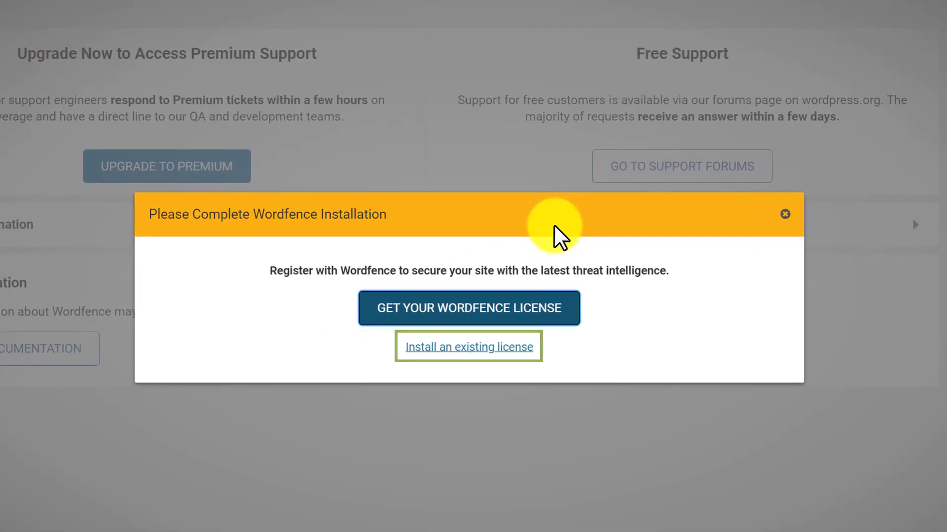
# Install the existing license by pasting the key, entering the site's e-mail and accepting the terms
pyautogui.click(502, 345)
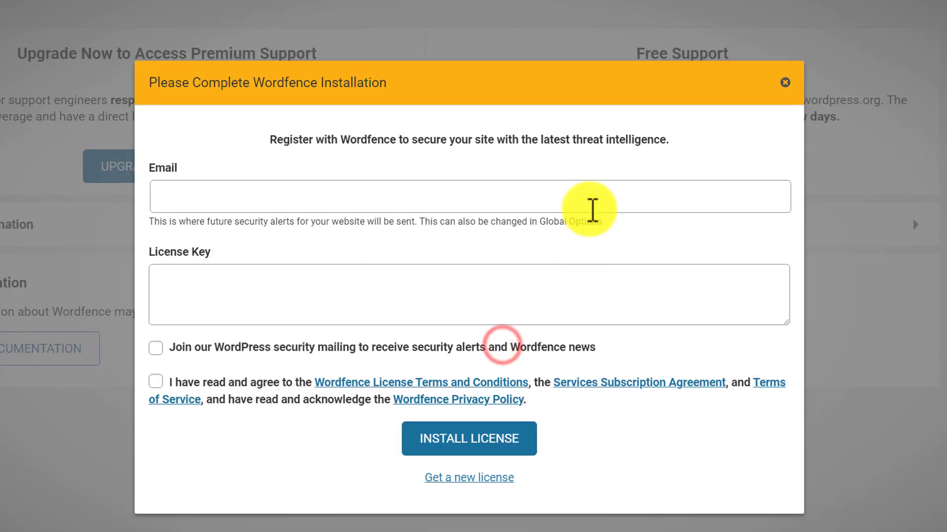
pyautogui.click(434, 296)
pyautogui.hotkey('ctrl', 'v')
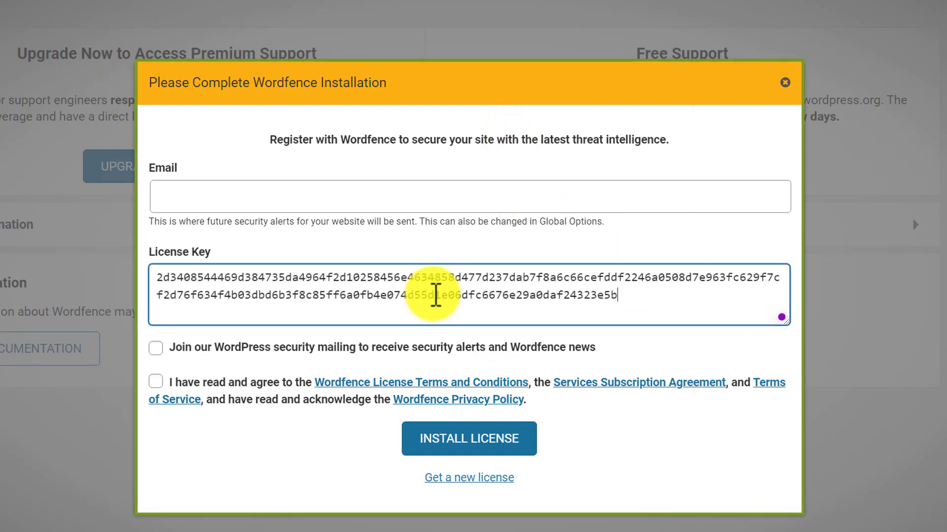
pyautogui.click(376, 191)
pyautogui.write('a')
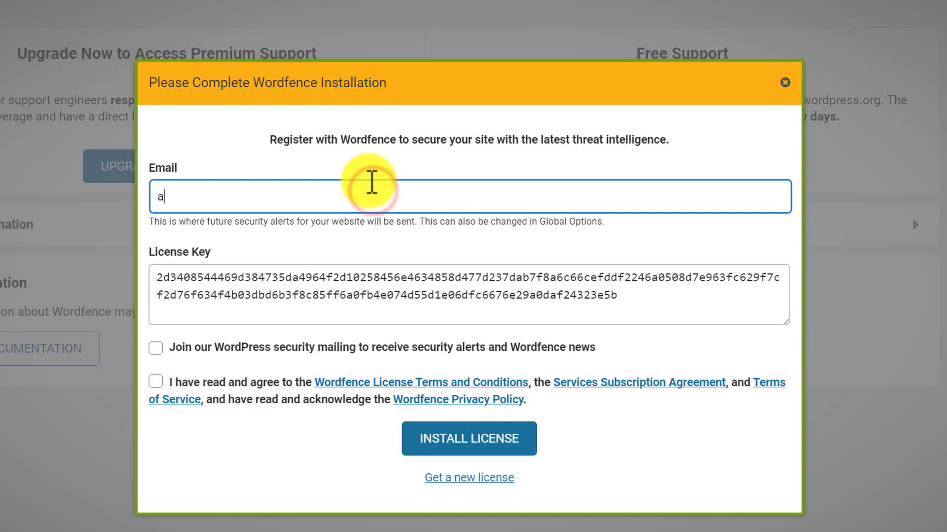
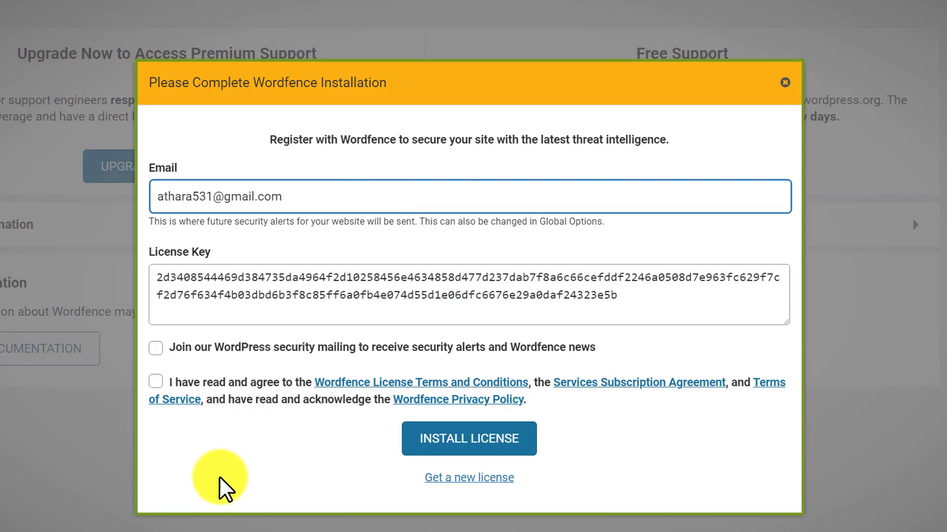
pyautogui.click(156, 382)
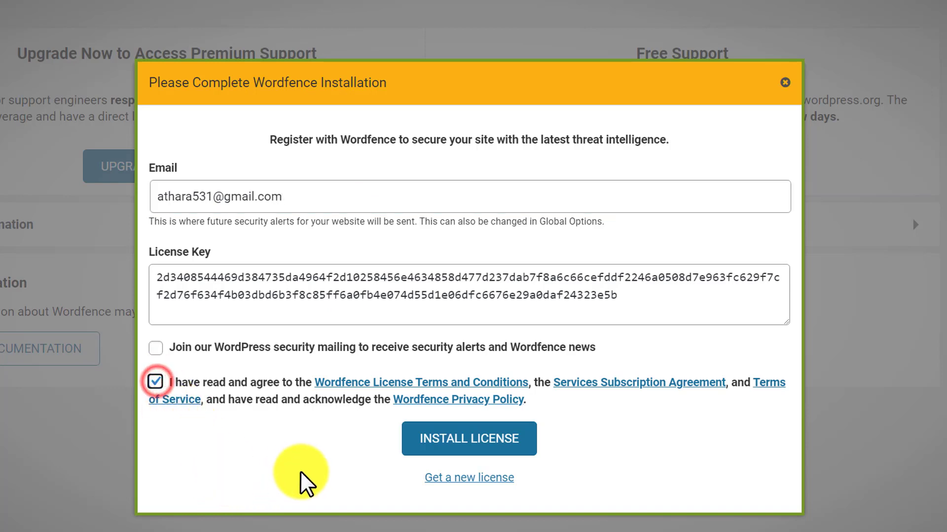
pyautogui.click(490, 441)
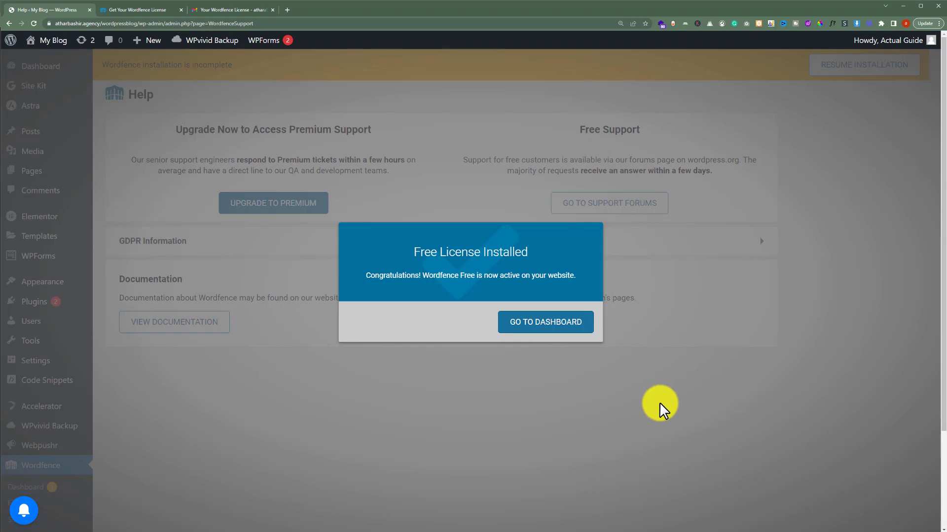
# Open the Wordfence dashboard, dismiss its introduction tour, and go to Wordfence Scan
pyautogui.click(556, 324)
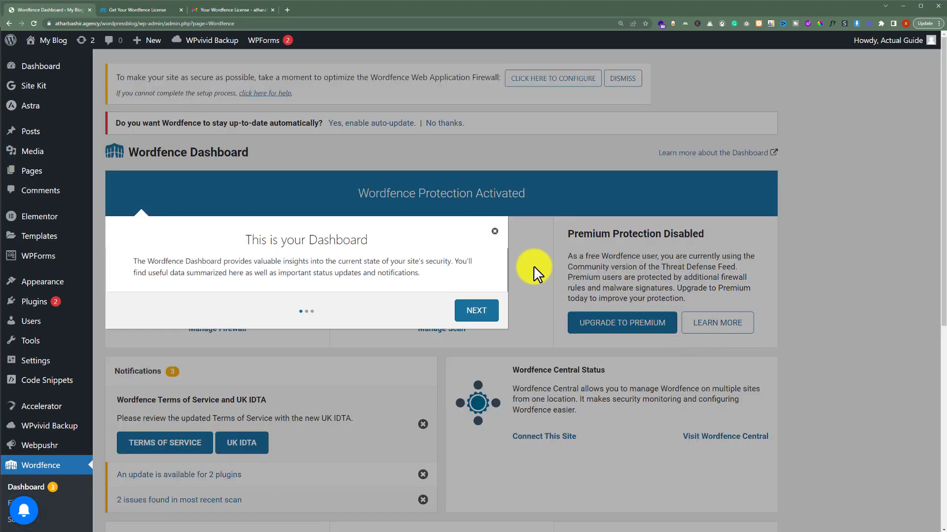
pyautogui.click(495, 231)
pyautogui.moveTo(259, 265)
pyautogui.scroll(-5, 259, 265)
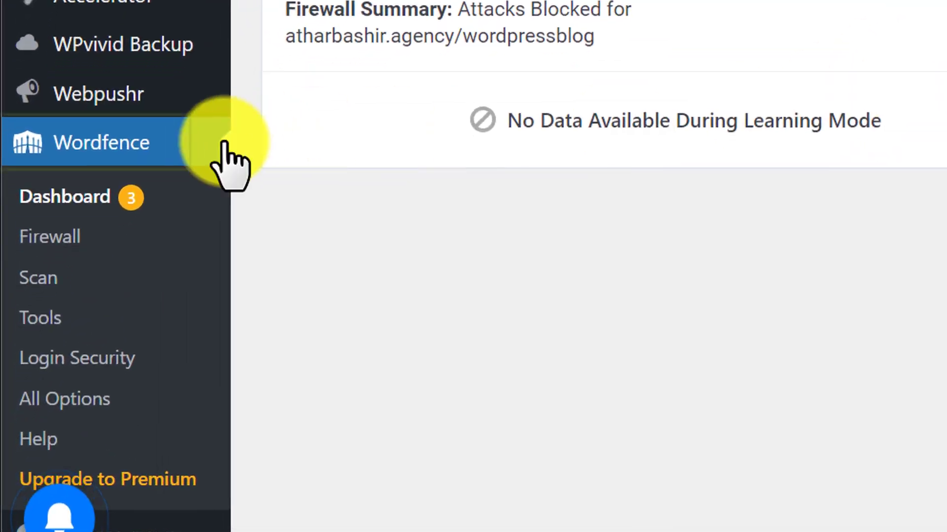
pyautogui.click(32, 279)
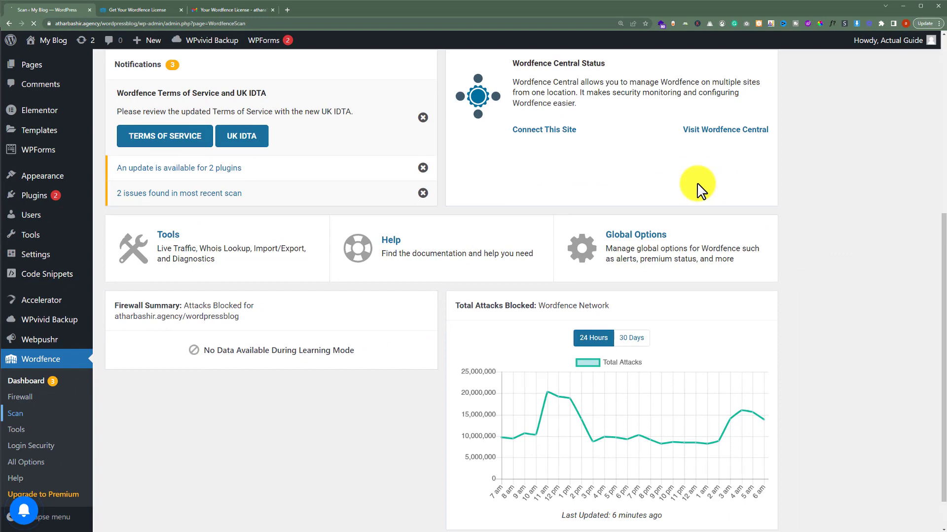
# Start a new Wordfence scan and review results: 12886 files scanned, 2 plugin upgrade issues
pyautogui.scroll(-1, 701, 190)
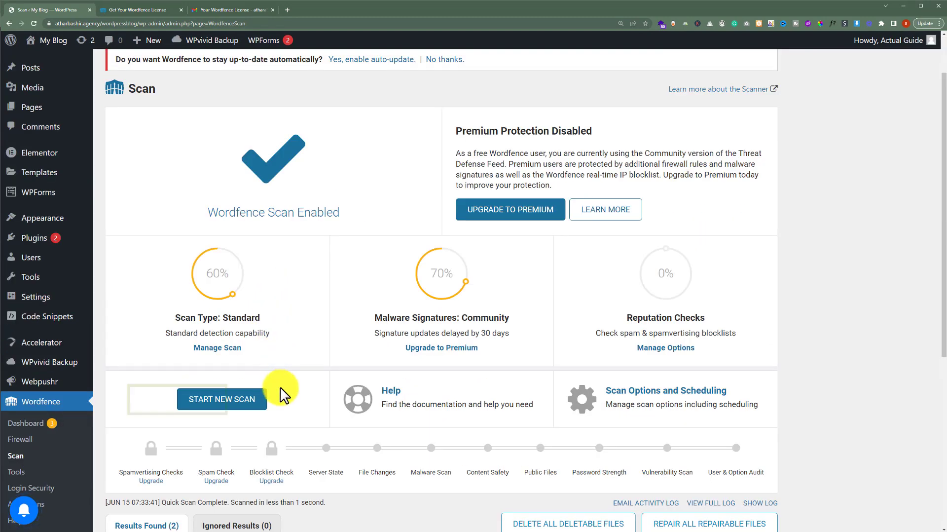
pyautogui.click(255, 405)
pyautogui.scroll(-3, 530, 287)
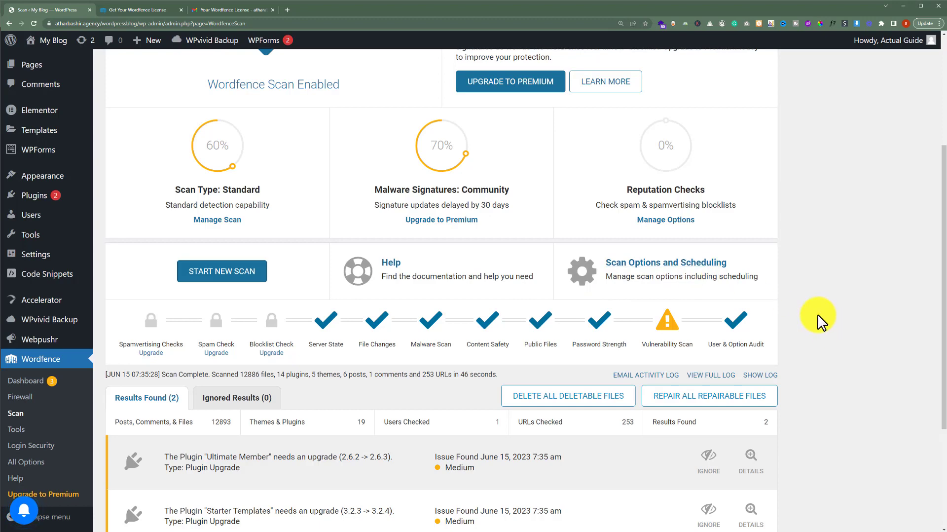
pyautogui.scroll(-2, 812, 321)
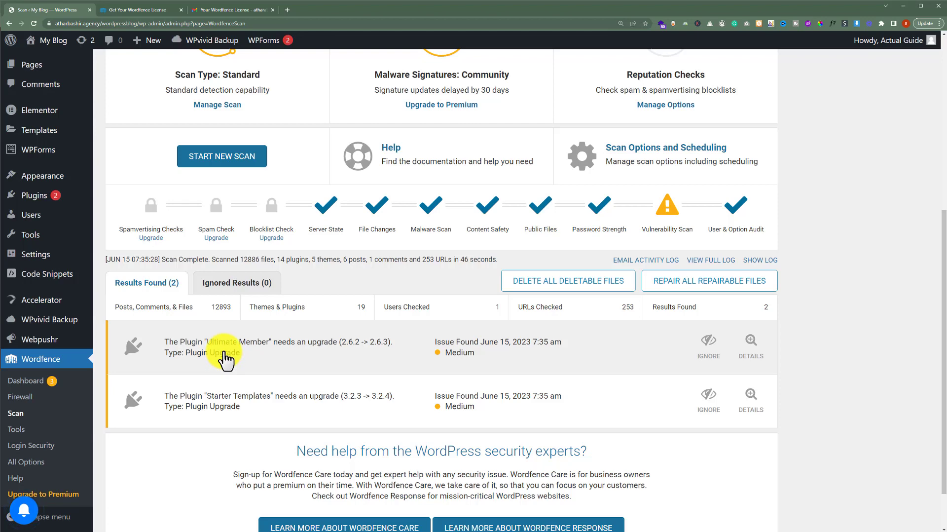
pyautogui.scroll(-1, 225, 360)
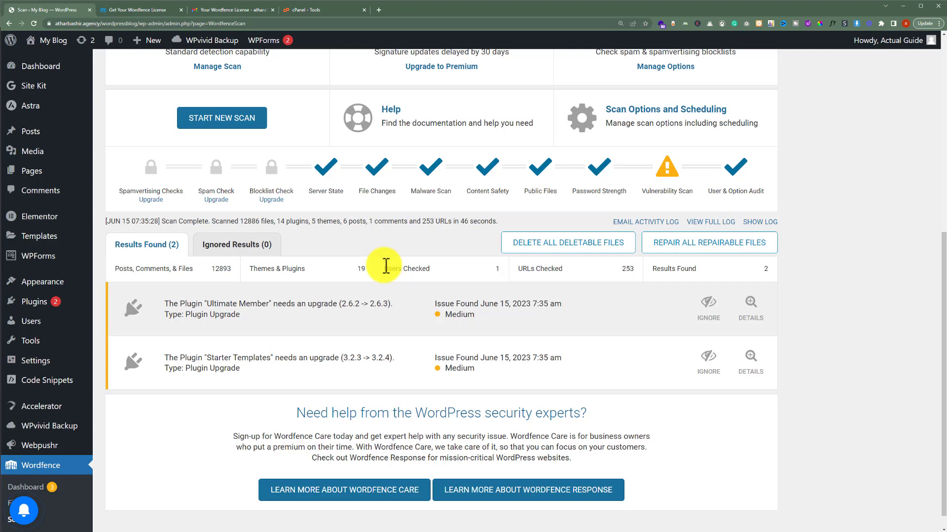
# Open cPanel File Manager and navigate into public_html/wordpressblog
pyautogui.click(320, 10)
pyautogui.scroll(-7, 401, 173)
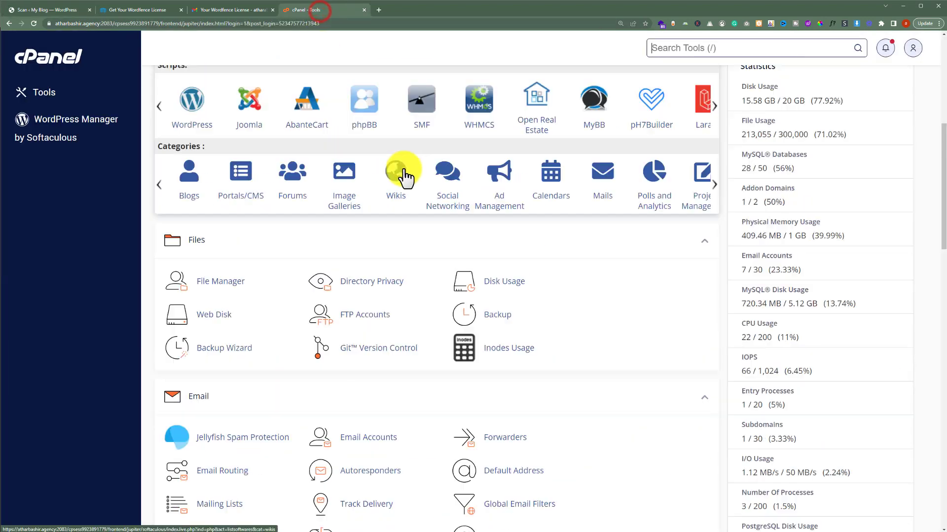
pyautogui.click(229, 283)
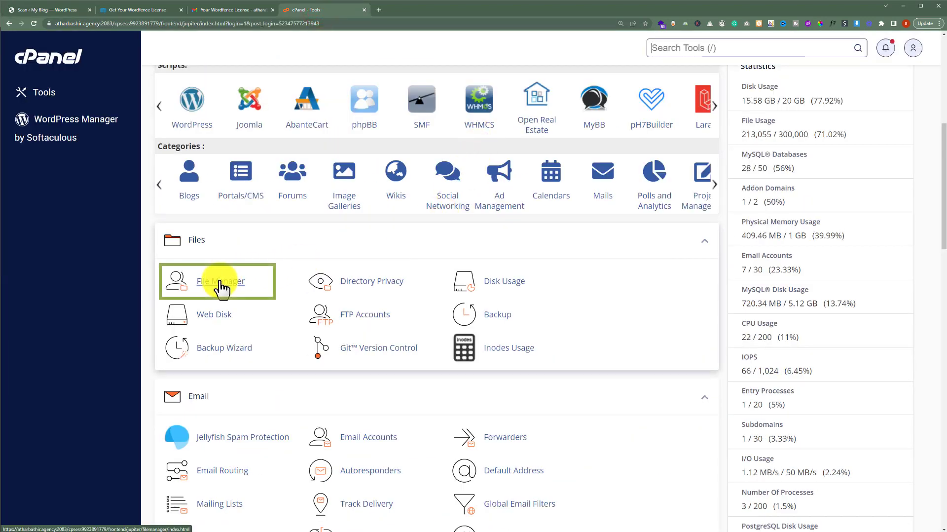
pyautogui.click(419, 8)
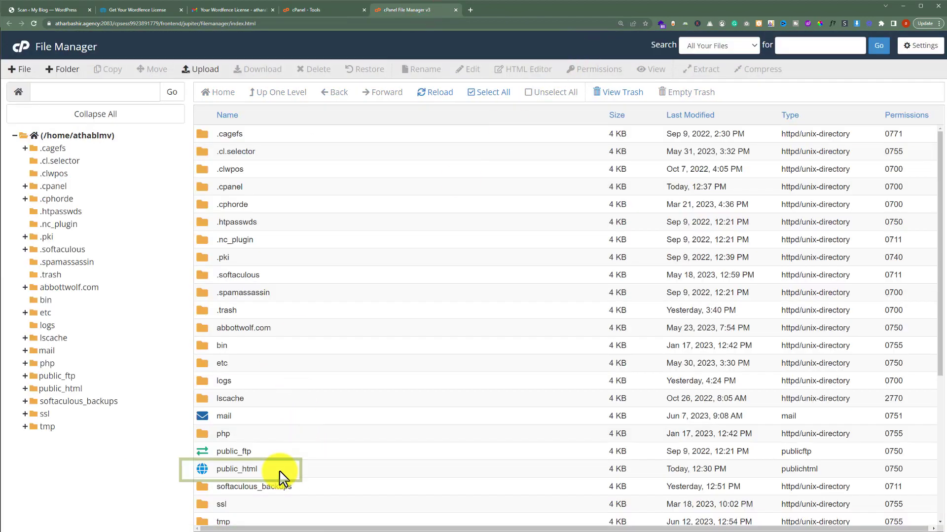
pyautogui.doubleClick(282, 469)
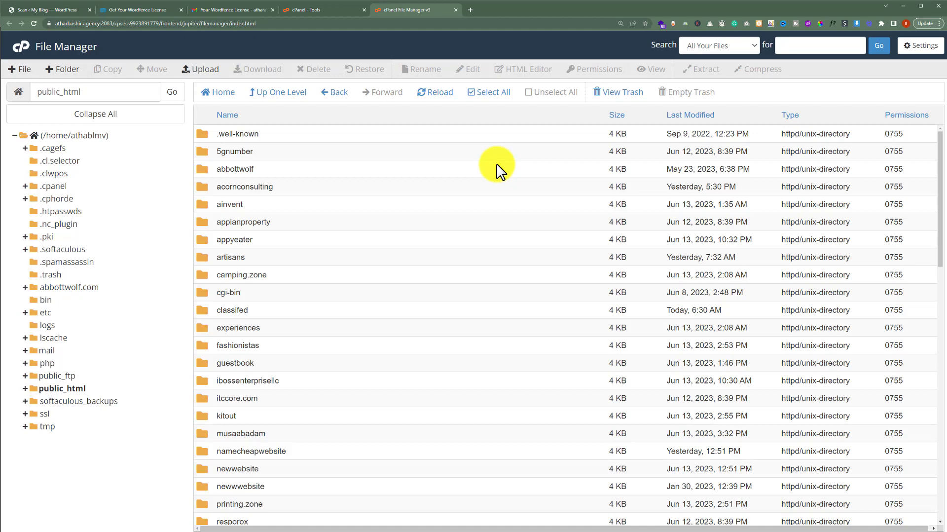
pyautogui.scroll(-5, 497, 165)
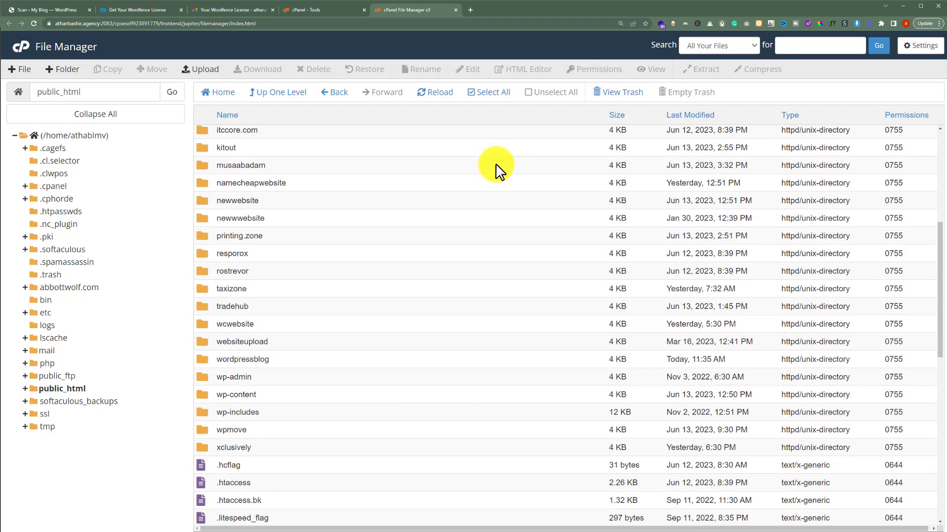
pyautogui.doubleClick(336, 360)
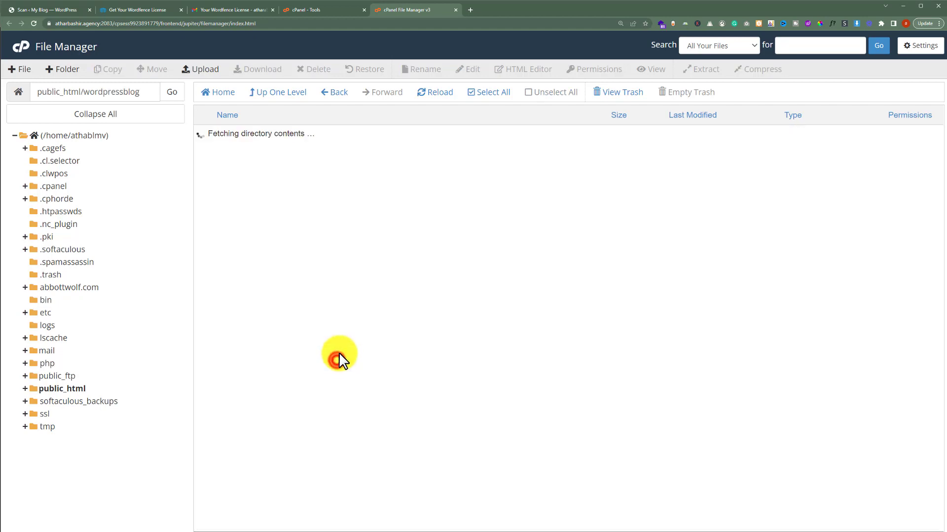